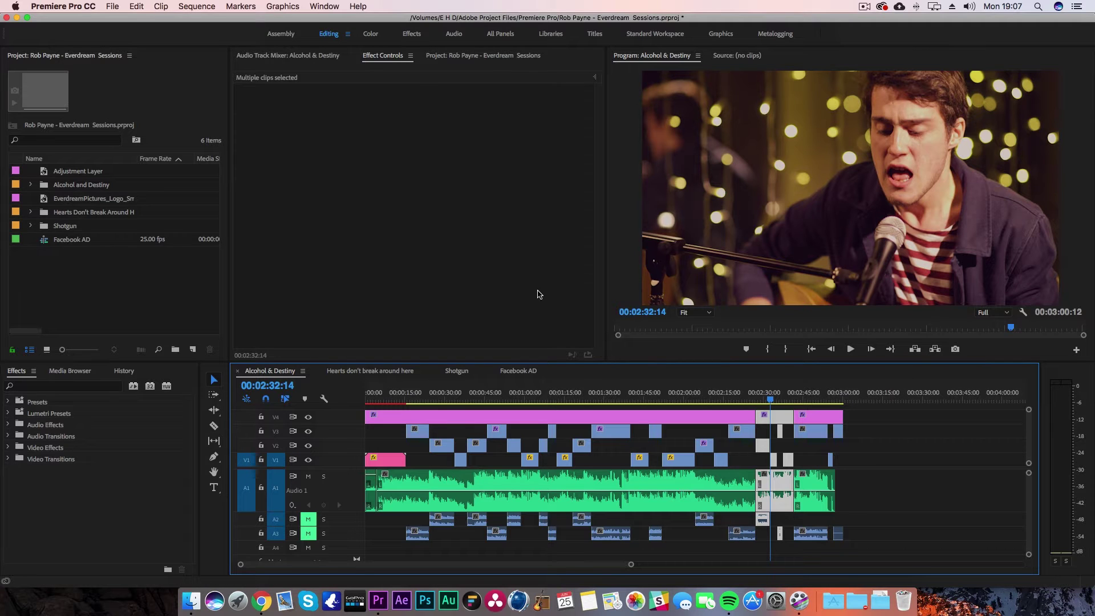
Create Sequence 08 from the DSLR 1080p25 preset with a 1080×1080 frame and 44100 Hz audio.
{"action": "left_click", "coordinate": [154, 294]}
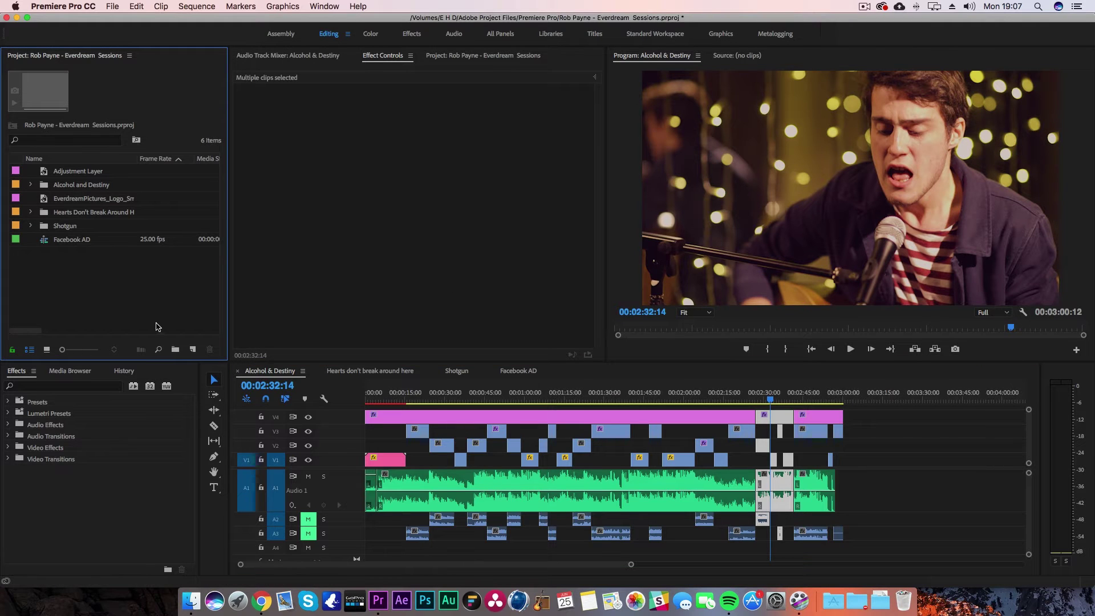
{"action": "left_click", "coordinate": [192, 349]}
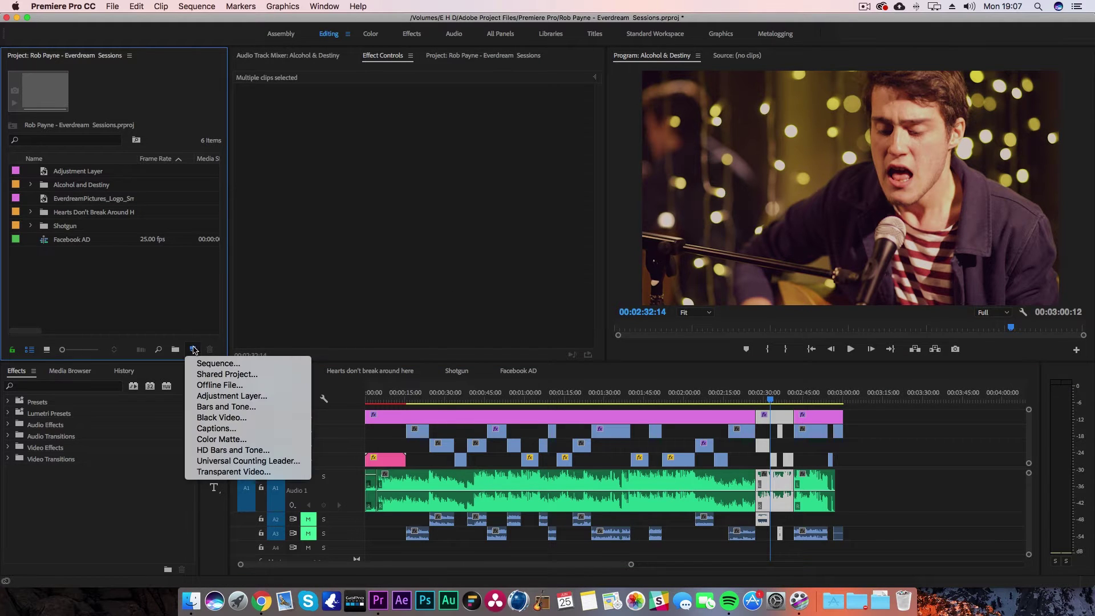
{"action": "left_click", "coordinate": [216, 364]}
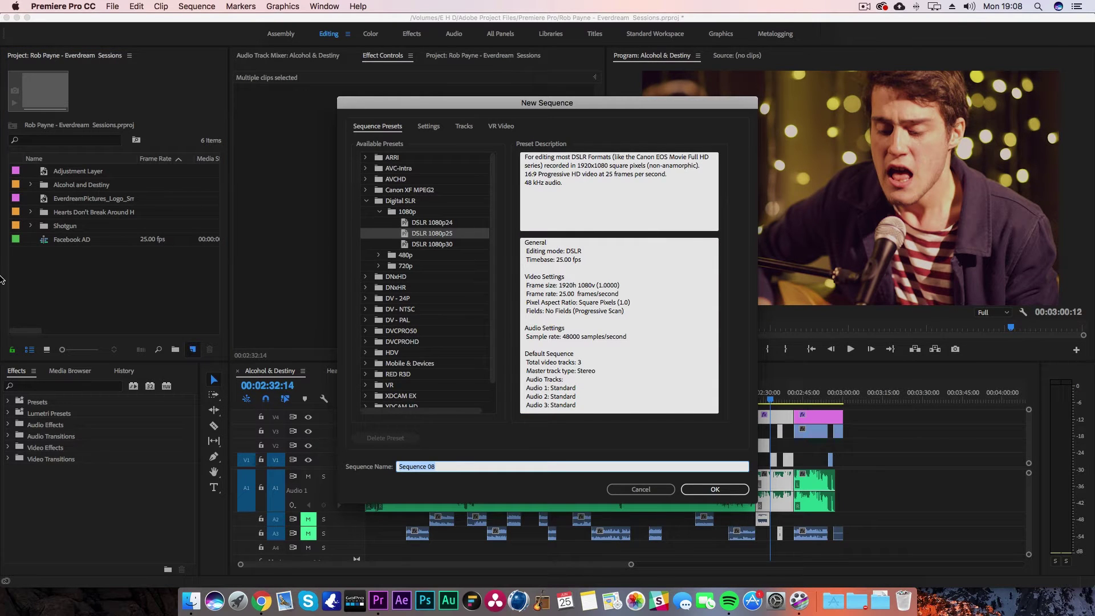
{"action": "left_click", "coordinate": [439, 237]}
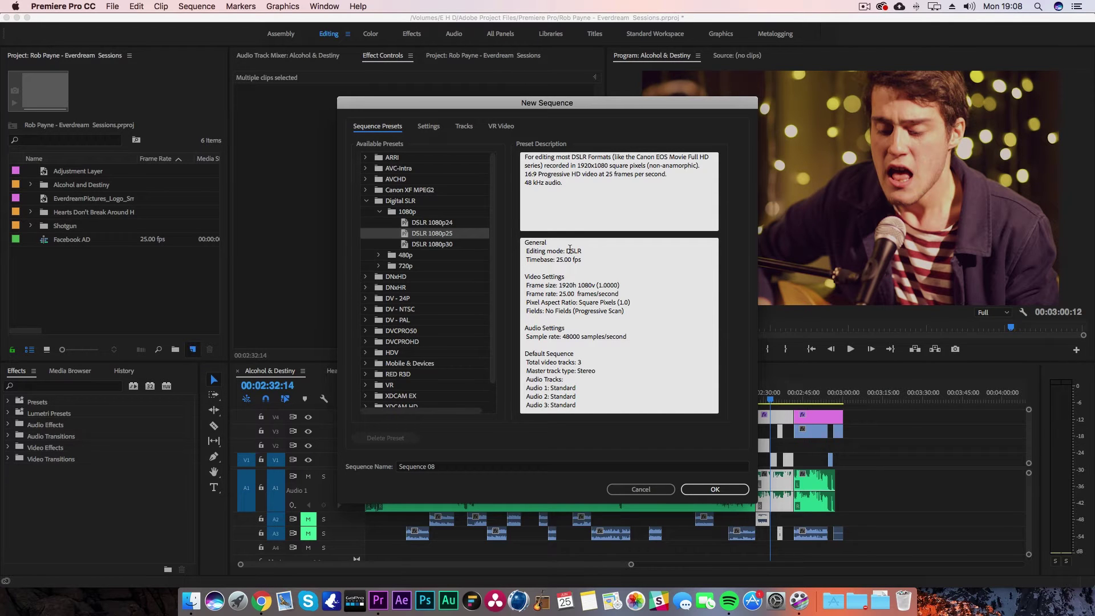
{"action": "left_click", "coordinate": [429, 127]}
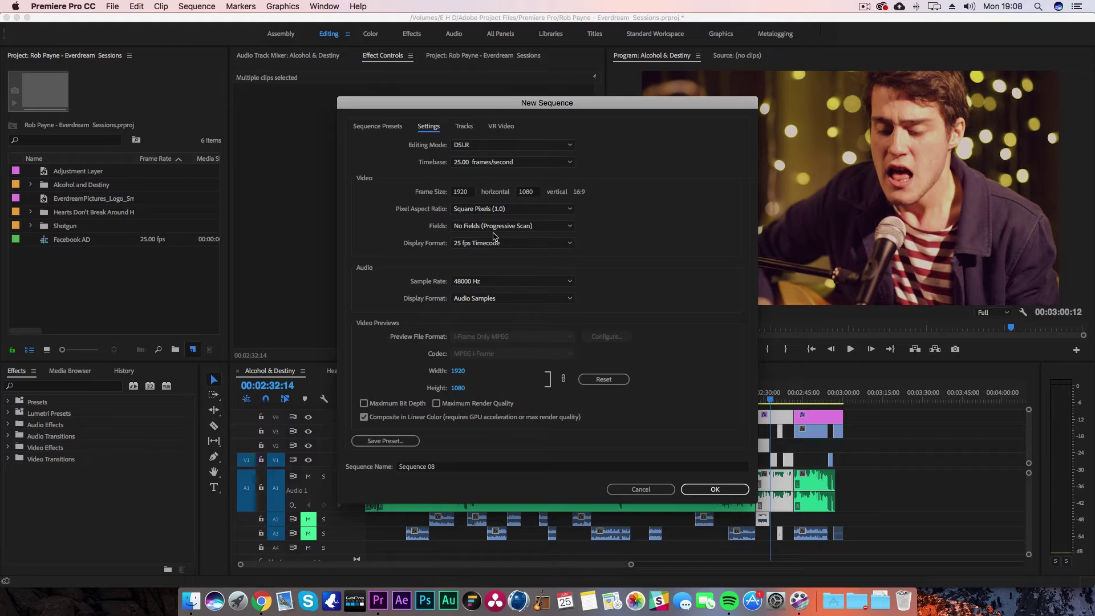
{"action": "left_click", "coordinate": [468, 193]}
{"action": "type", "text": "1080"}
{"action": "left_click", "coordinate": [604, 191]}
{"action": "left_click", "coordinate": [518, 279]}
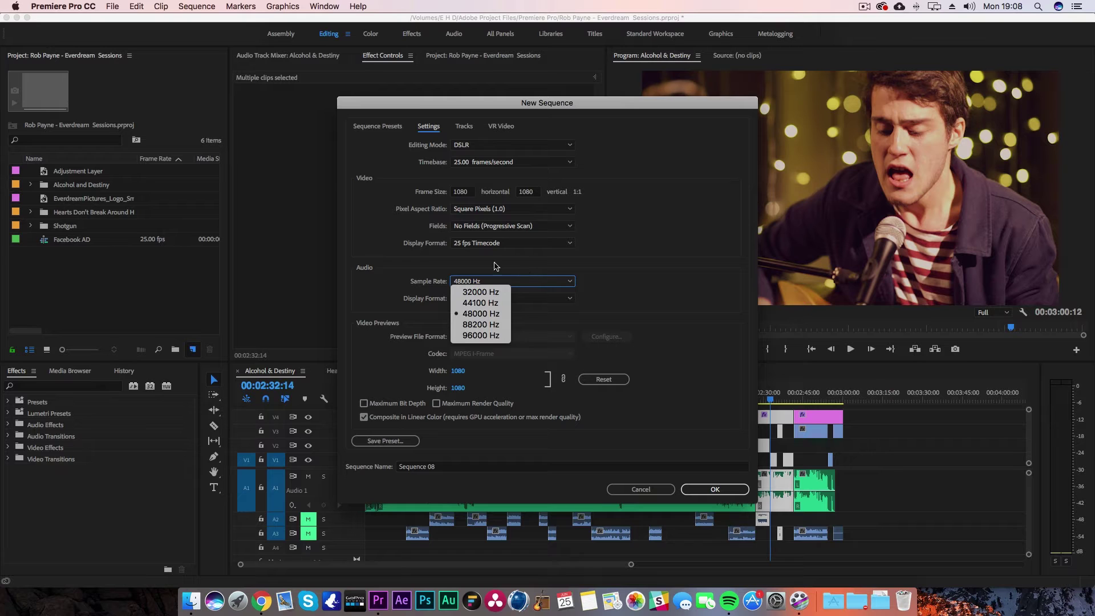
{"action": "left_click", "coordinate": [473, 304]}
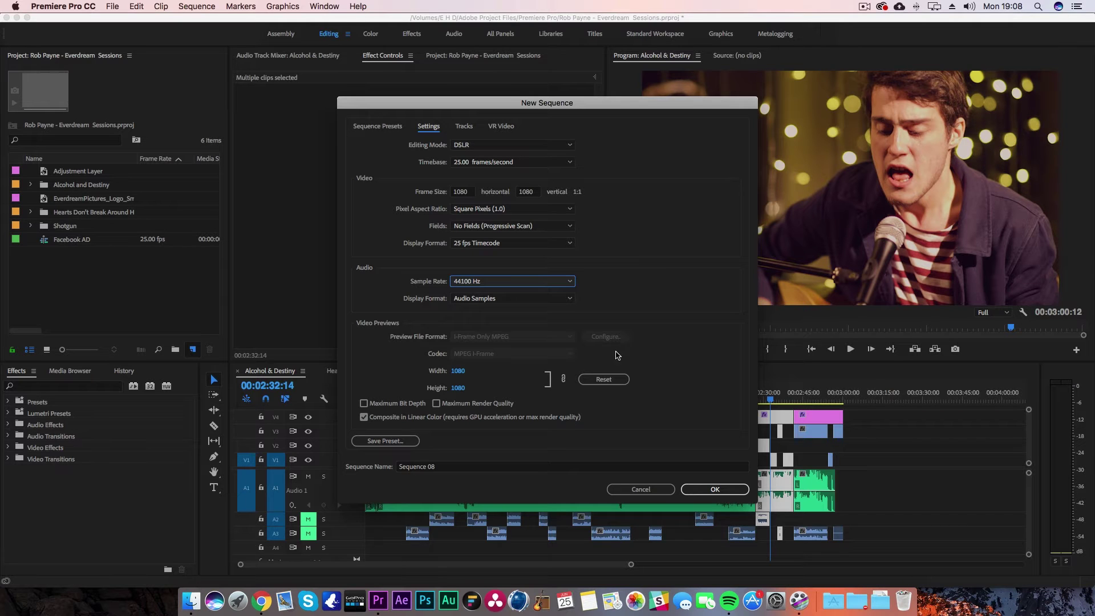
{"action": "left_click", "coordinate": [716, 489]}
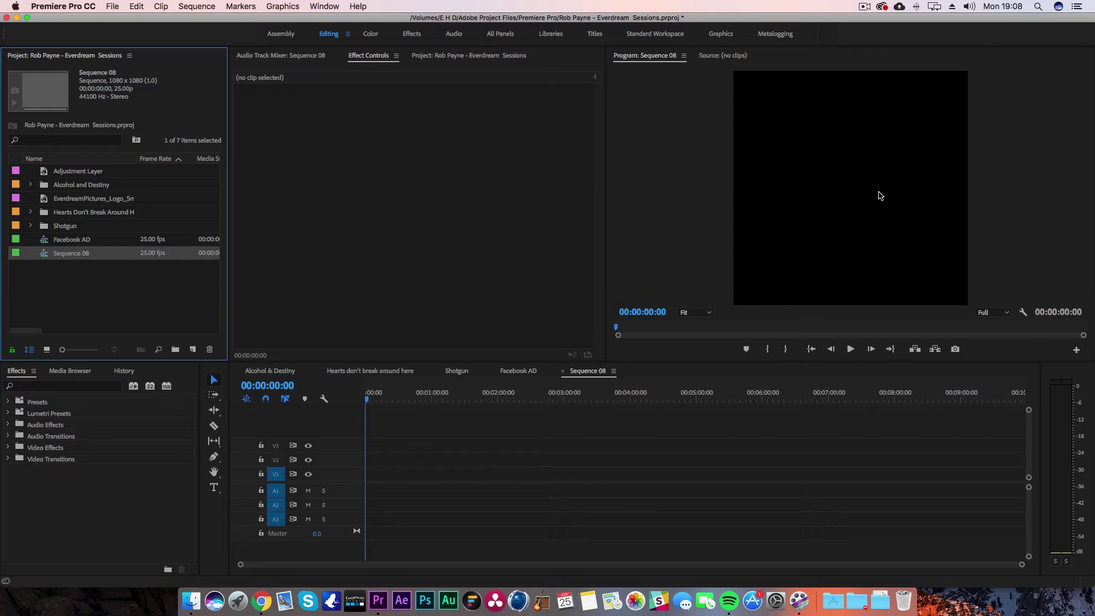
Copy the clip stack around 00:02:30 from Alcohol & Destiny and paste it into Sequence 08.
{"action": "left_click", "coordinate": [273, 370]}
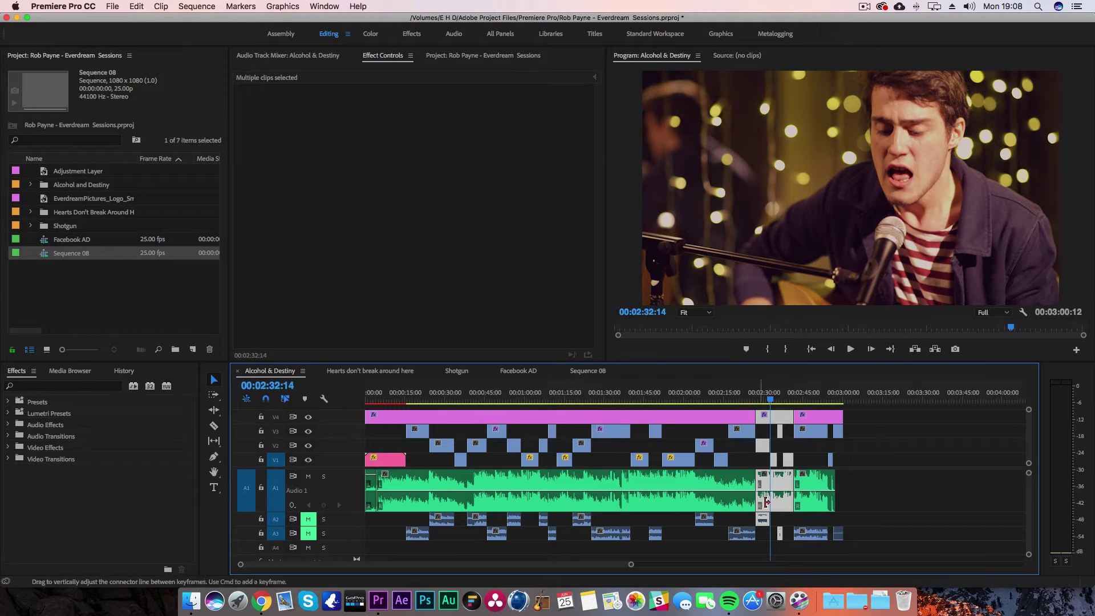
{"action": "left_click", "coordinate": [719, 561]}
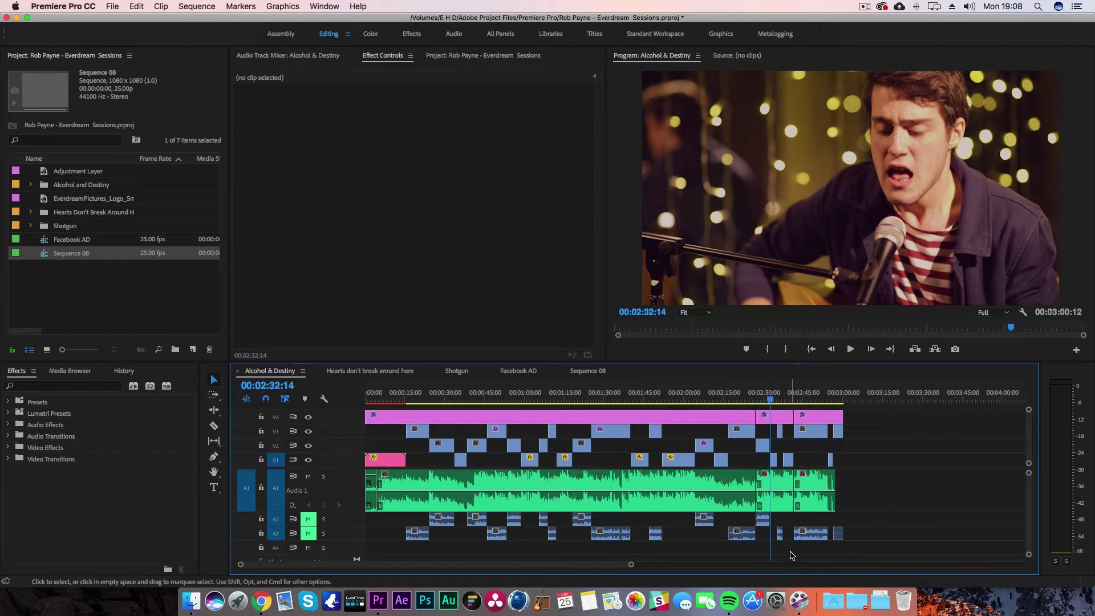
{"action": "left_click_drag", "start_coordinate": [788, 549], "coordinate": [768, 415]}
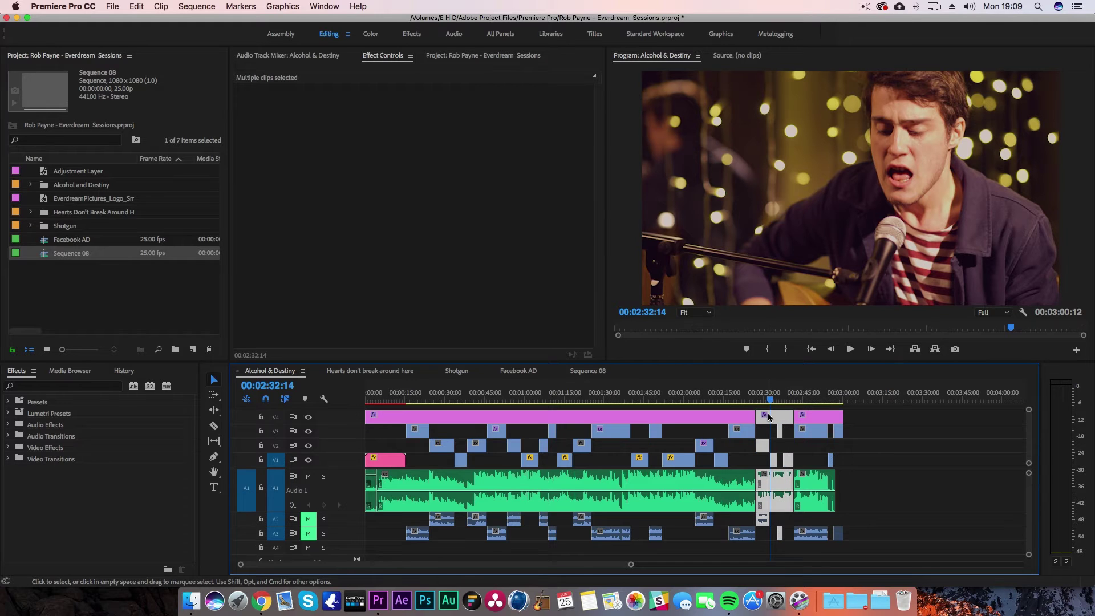
{"action": "left_click", "coordinate": [581, 371]}
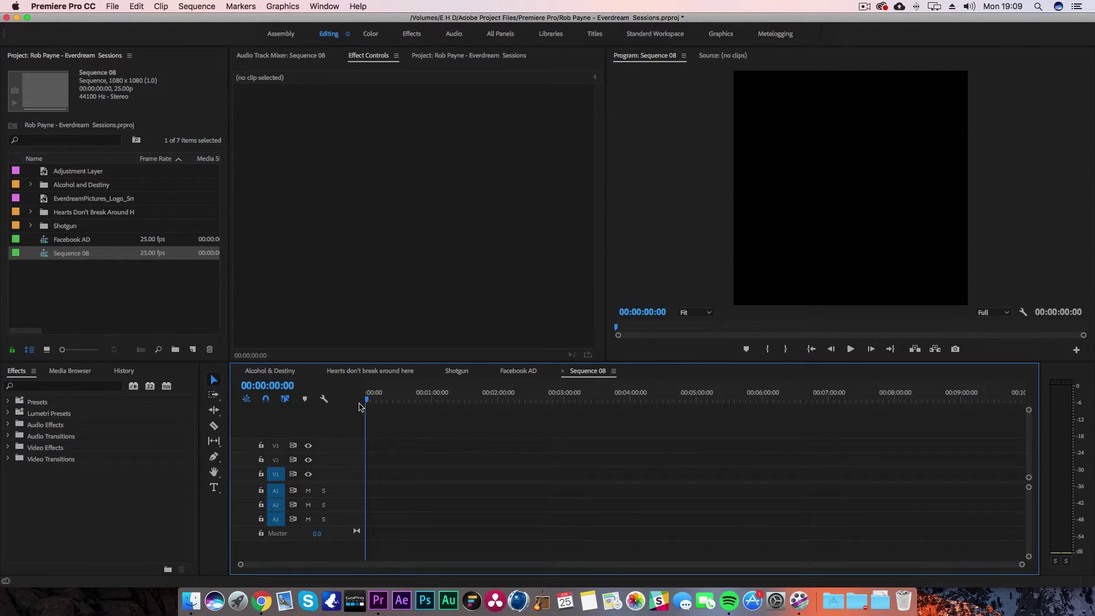
{"action": "key", "text": "super+v"}
{"action": "left_click", "coordinate": [368, 397]}
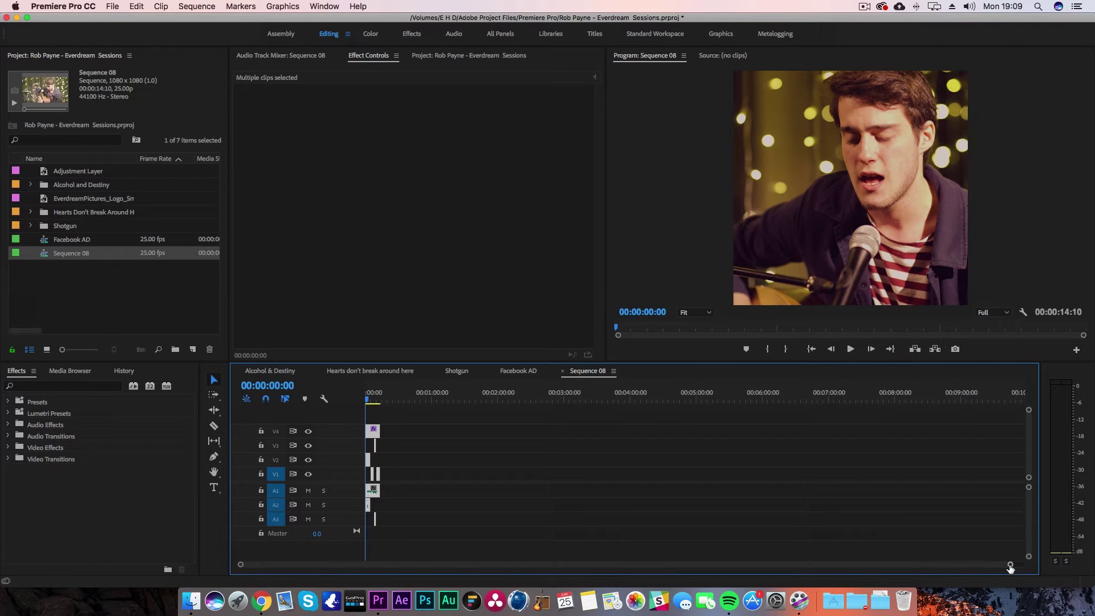
{"action": "left_click_drag", "start_coordinate": [1009, 567], "coordinate": [682, 554]}
{"action": "left_click", "coordinate": [724, 499]}
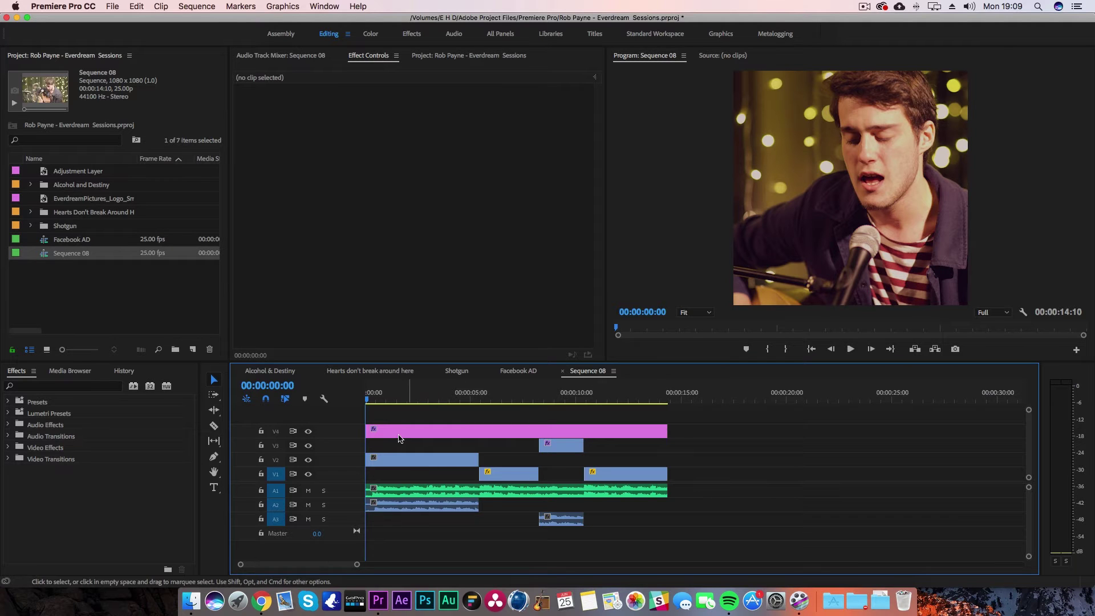
{"action": "left_click", "coordinate": [396, 459]}
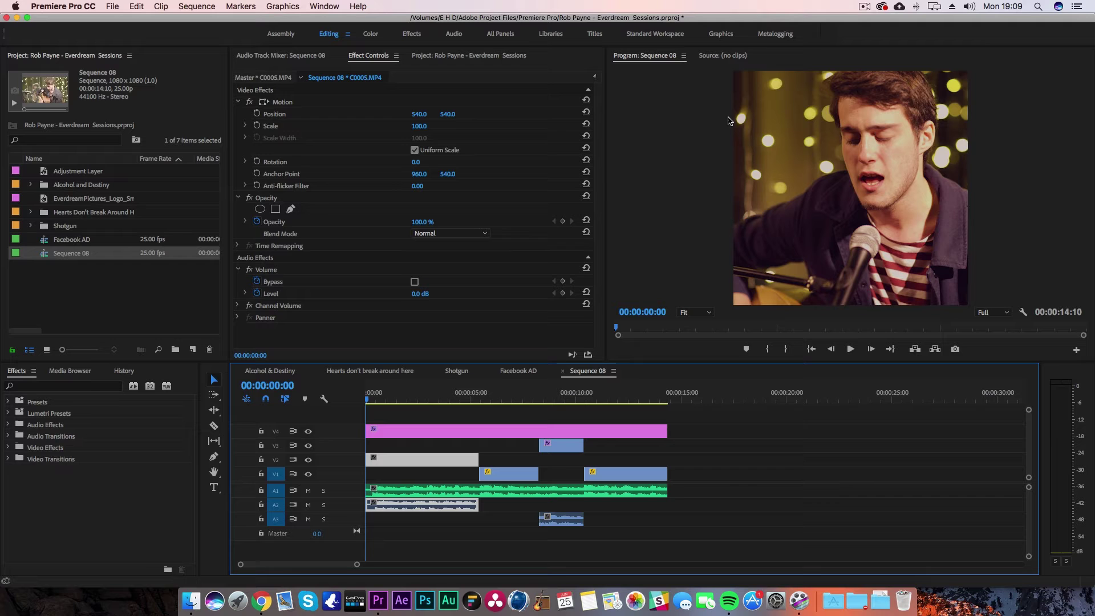
{"action": "left_click_drag", "start_coordinate": [419, 126], "coordinate": [395, 127]}
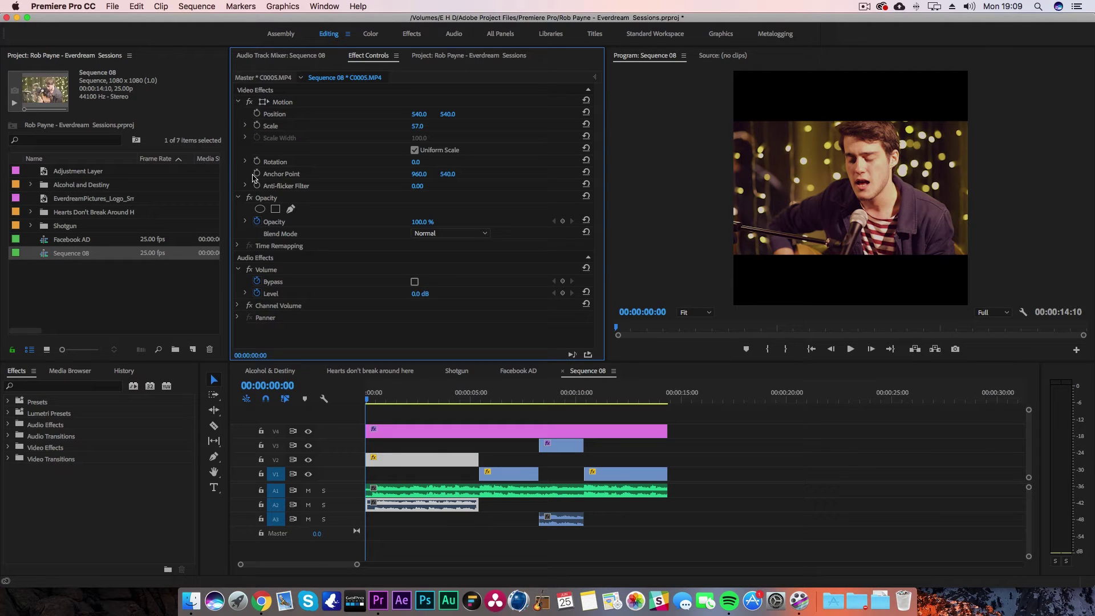
{"action": "left_click", "coordinate": [426, 124]}
{"action": "type", "text": "100"}
{"action": "key", "text": "Return"}
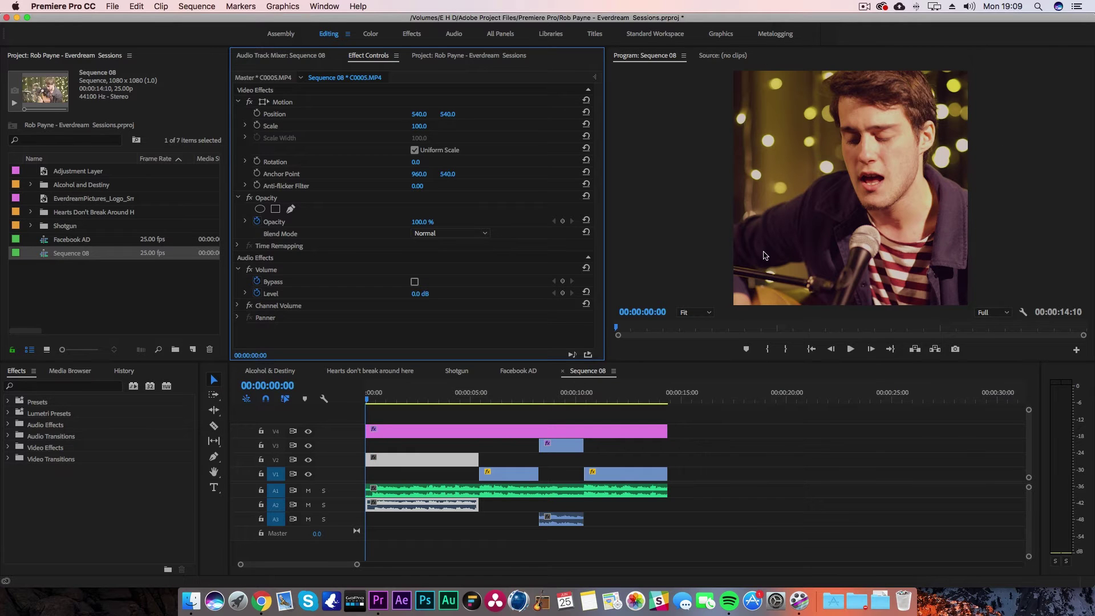
Play back the Facebook AD sequence, stopping at 00:00:13:04.
{"action": "left_click", "coordinate": [517, 371]}
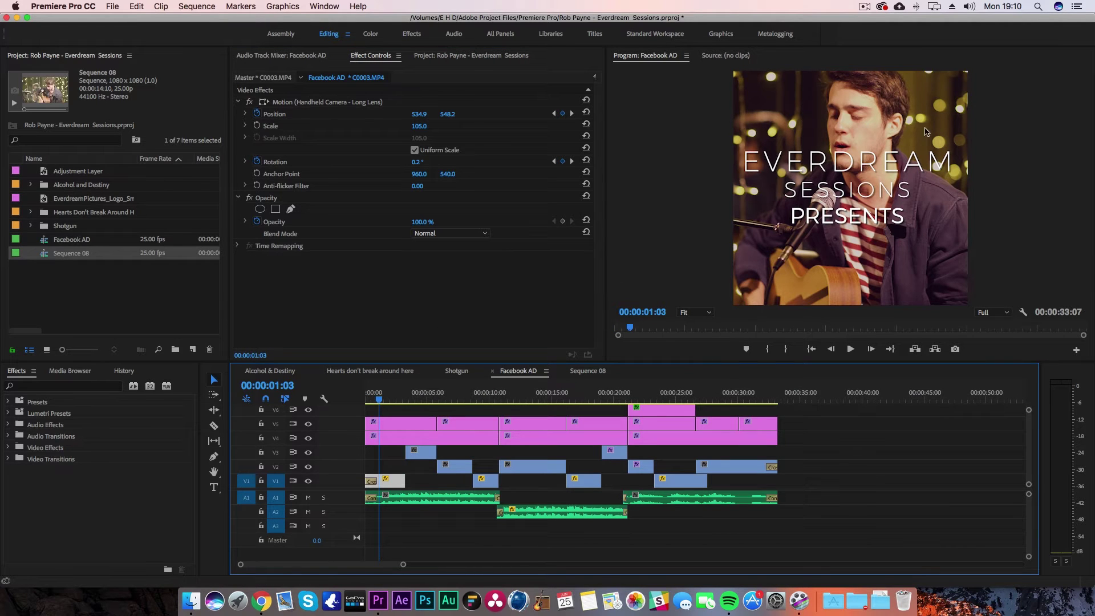
{"action": "key", "text": "space"}
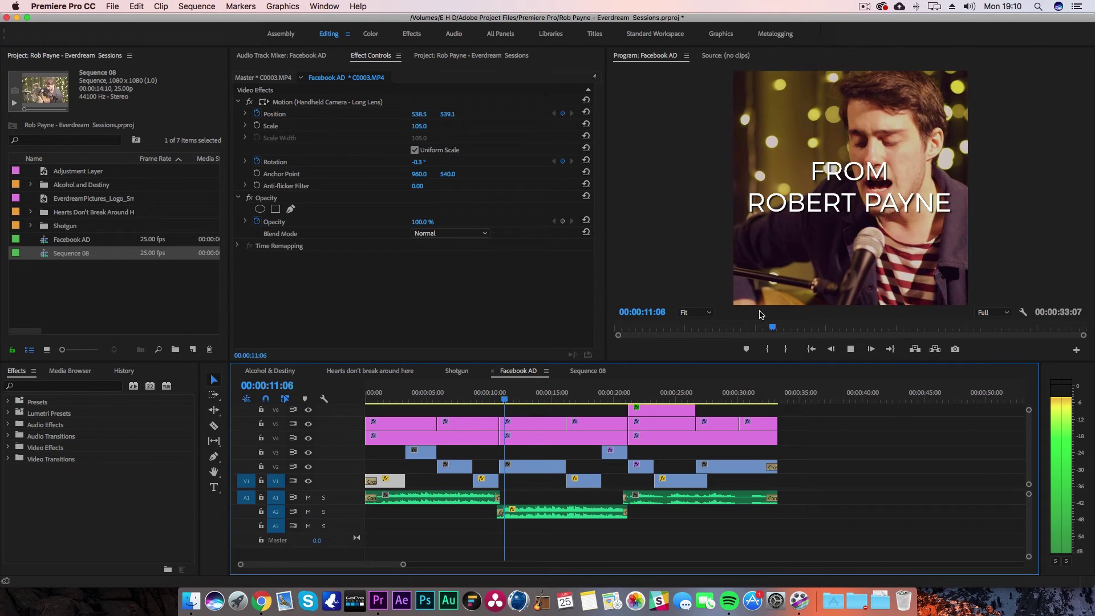
{"action": "key", "text": "space"}
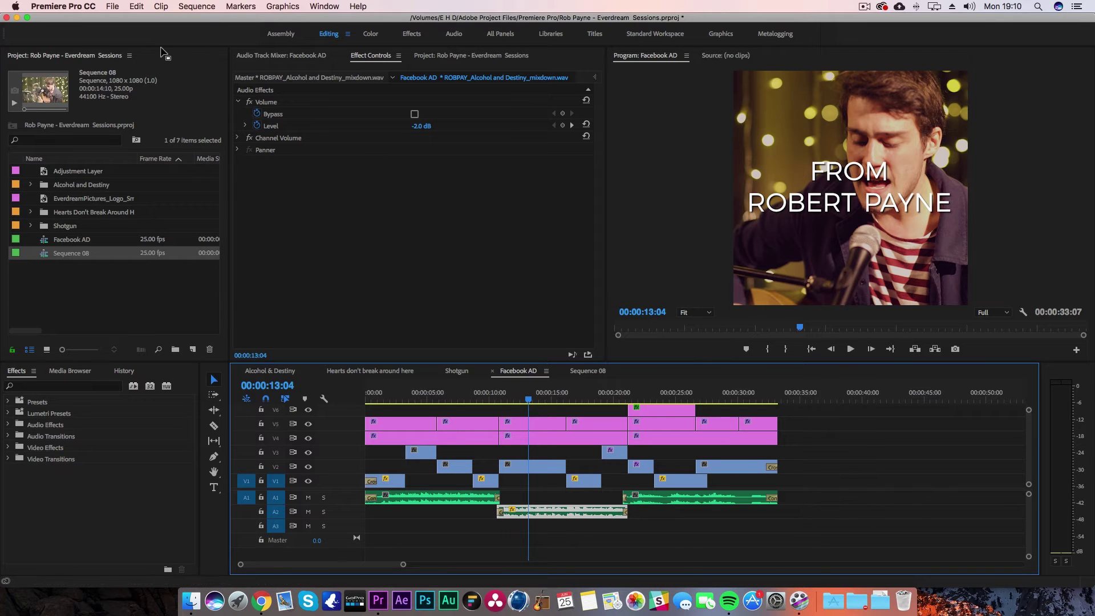
{"action": "left_click", "coordinate": [112, 6]}
{"action": "mouse_move", "coordinate": [178, 312]}
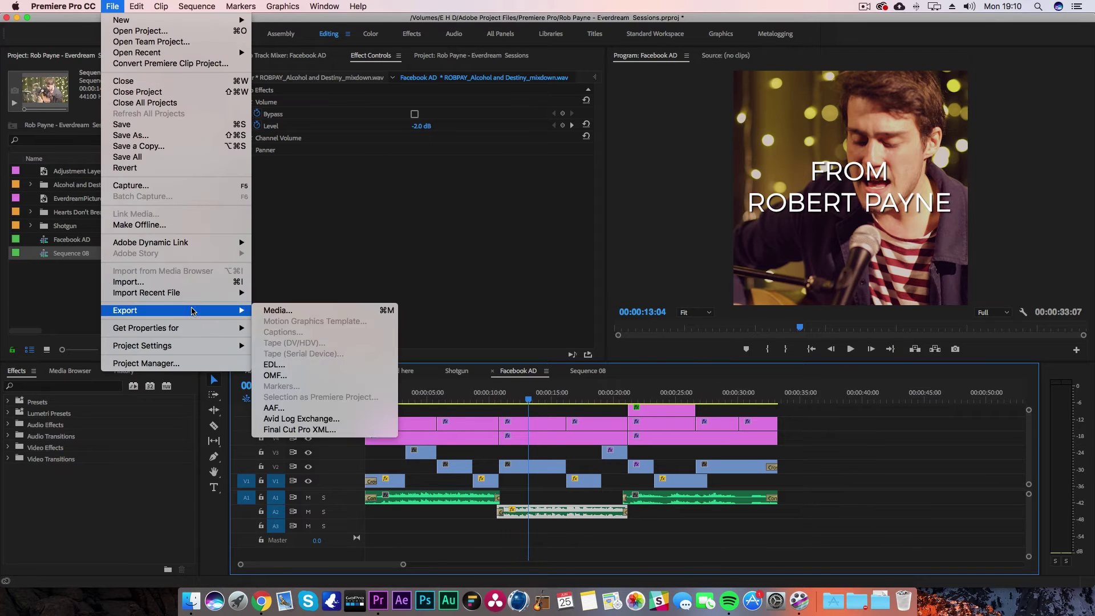
Open Export Settings for the Facebook AD sequence and show the preset list.
{"action": "left_click", "coordinate": [303, 312]}
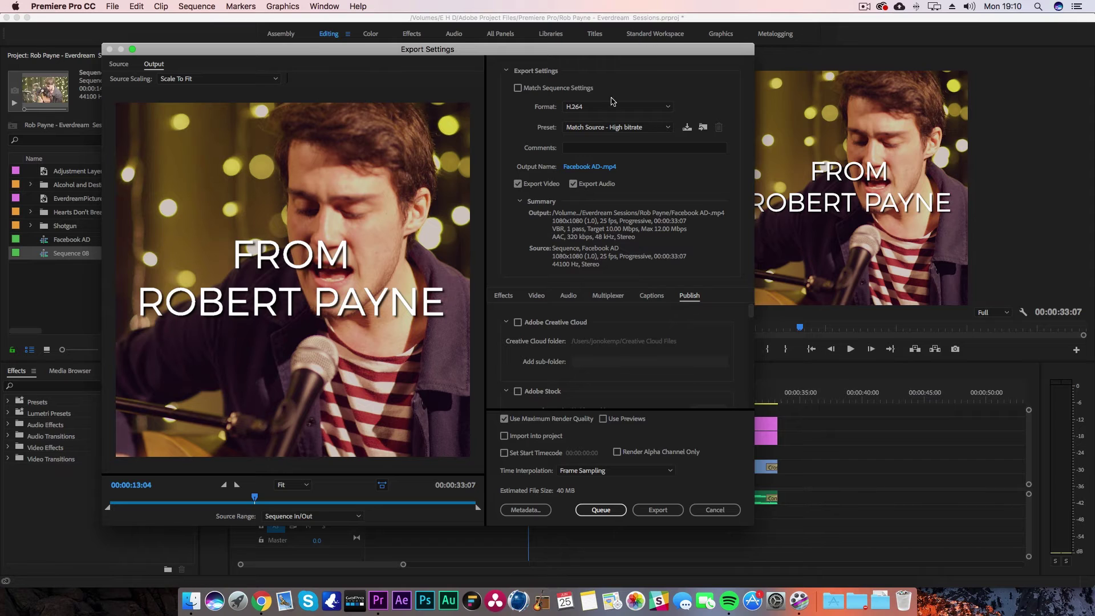
{"action": "left_click", "coordinate": [650, 128]}
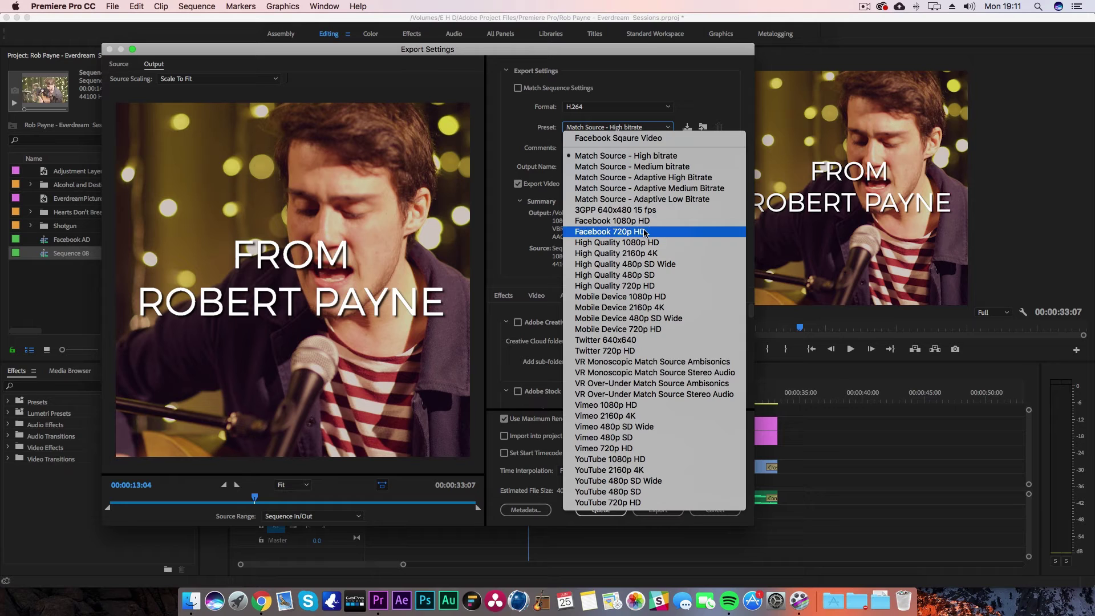
Choose the Match Source - Medium bitrate preset and view the Video export settings.
{"action": "left_click", "coordinate": [643, 166]}
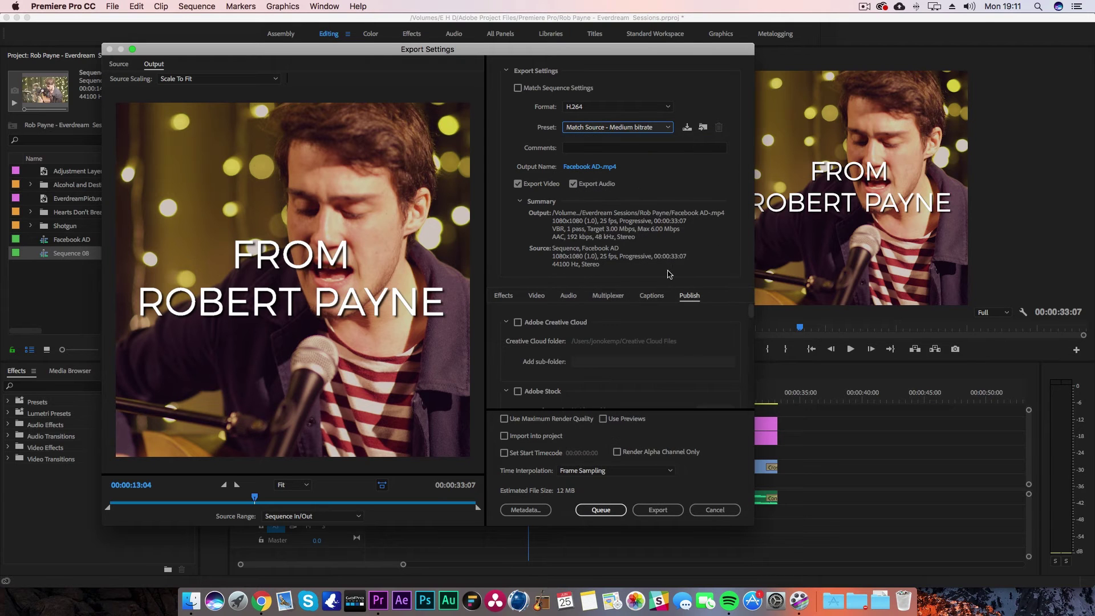
{"action": "scroll", "coordinate": [752, 322], "scroll_direction": "down", "scroll_amount": 3}
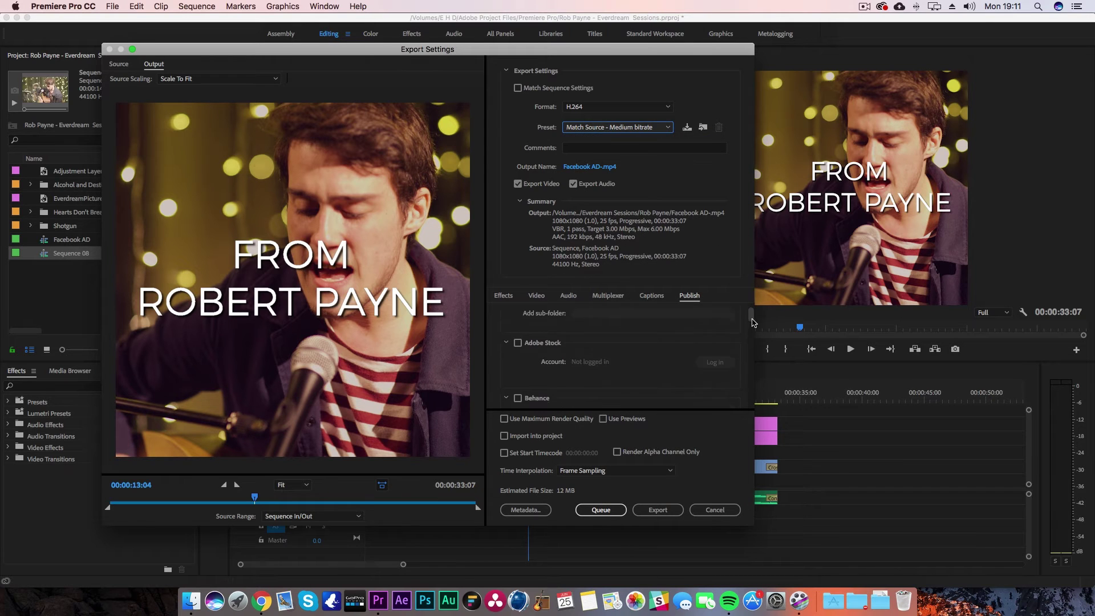
{"action": "scroll", "coordinate": [752, 322], "scroll_direction": "up", "scroll_amount": 3}
{"action": "left_click", "coordinate": [503, 295]}
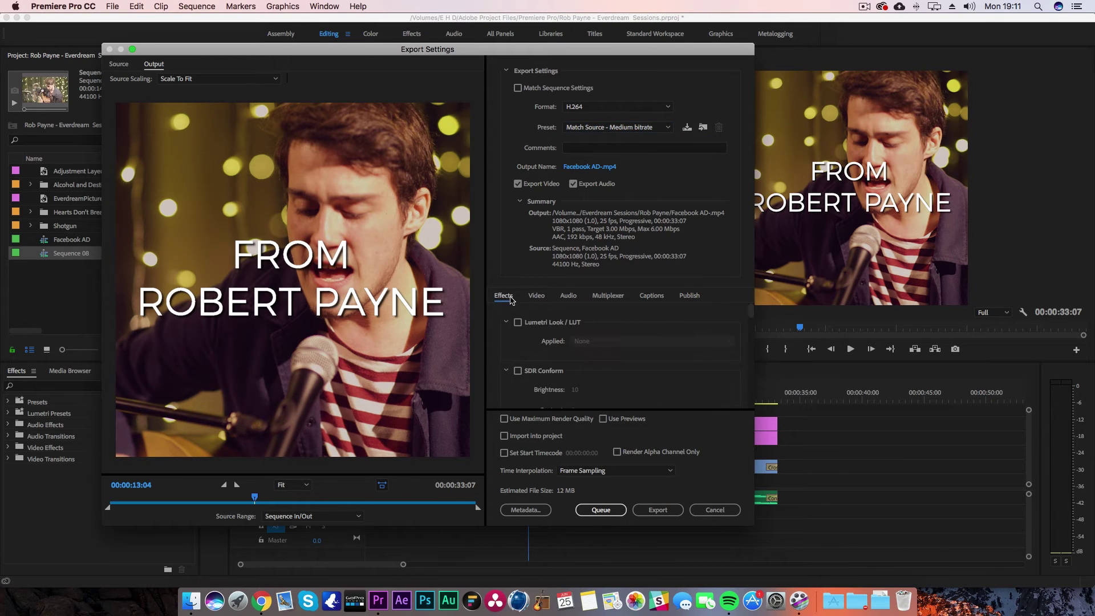
{"action": "left_click", "coordinate": [537, 295]}
Turn on Render at Maximum Depth and set bitrate encoding to VBR, 2 pass.
{"action": "scroll", "coordinate": [751, 321], "scroll_direction": "down", "scroll_amount": 1}
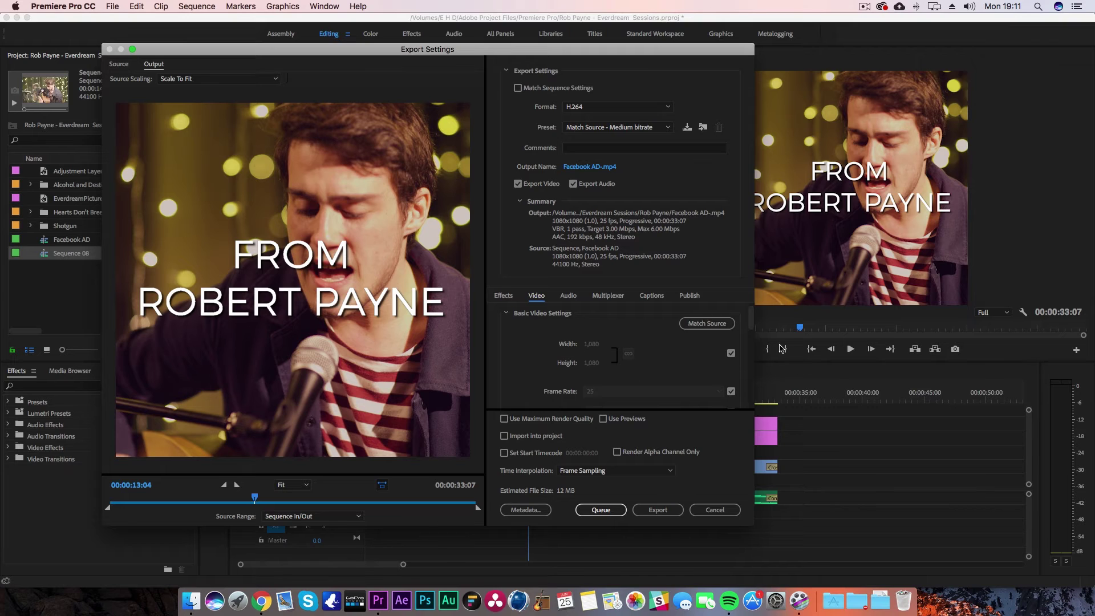
{"action": "scroll", "coordinate": [751, 324], "scroll_direction": "down", "scroll_amount": 1}
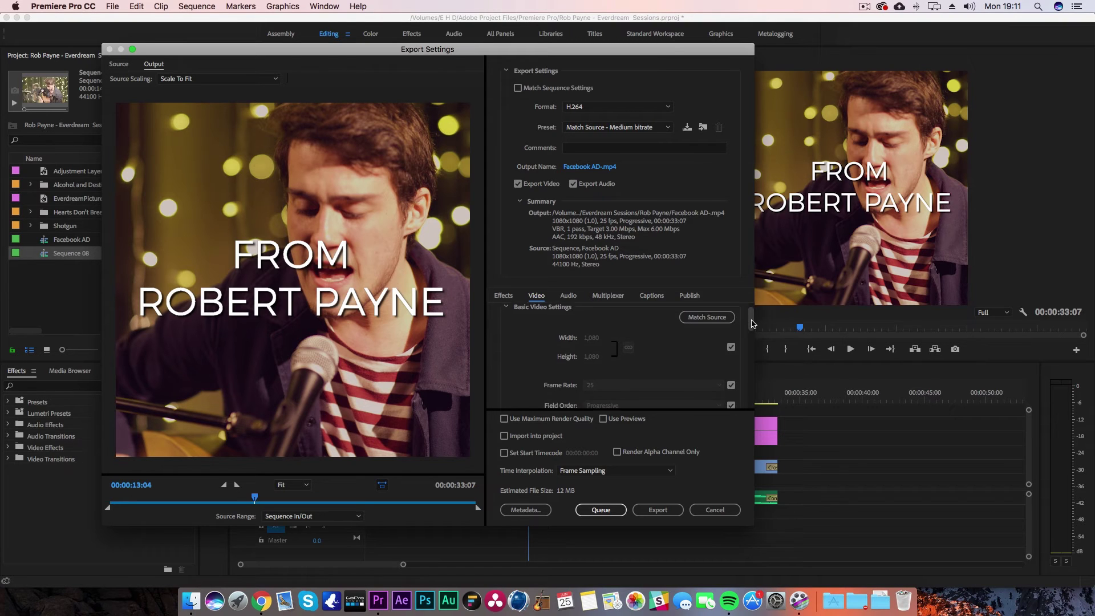
{"action": "scroll", "coordinate": [570, 362], "scroll_direction": "down", "scroll_amount": 6}
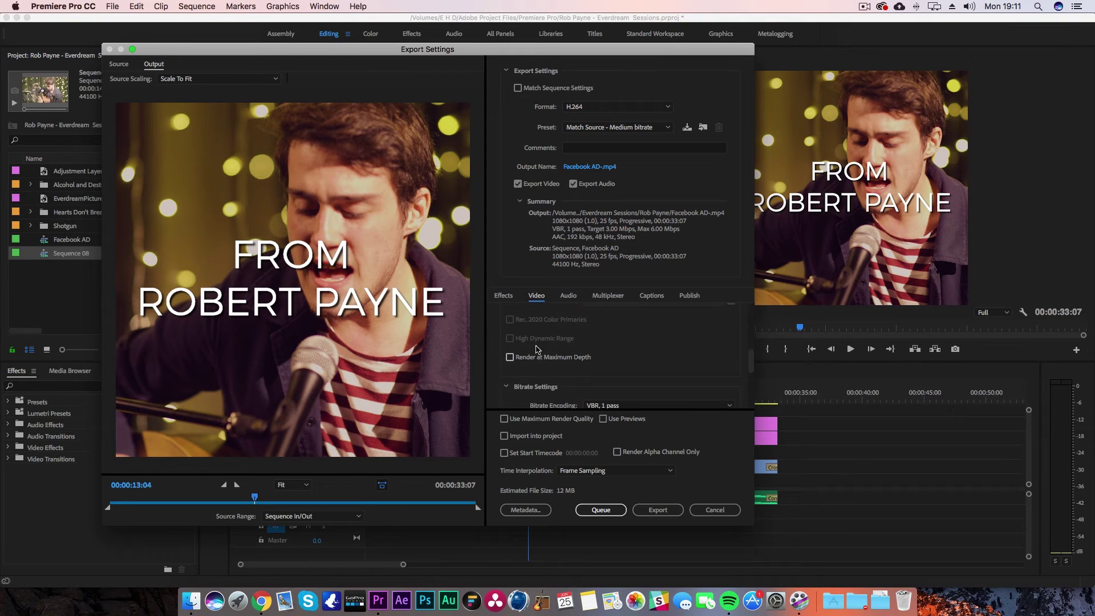
{"action": "left_click", "coordinate": [510, 357]}
{"action": "scroll", "coordinate": [752, 369], "scroll_direction": "down", "scroll_amount": 2}
{"action": "scroll", "coordinate": [751, 369], "scroll_direction": "down", "scroll_amount": 4}
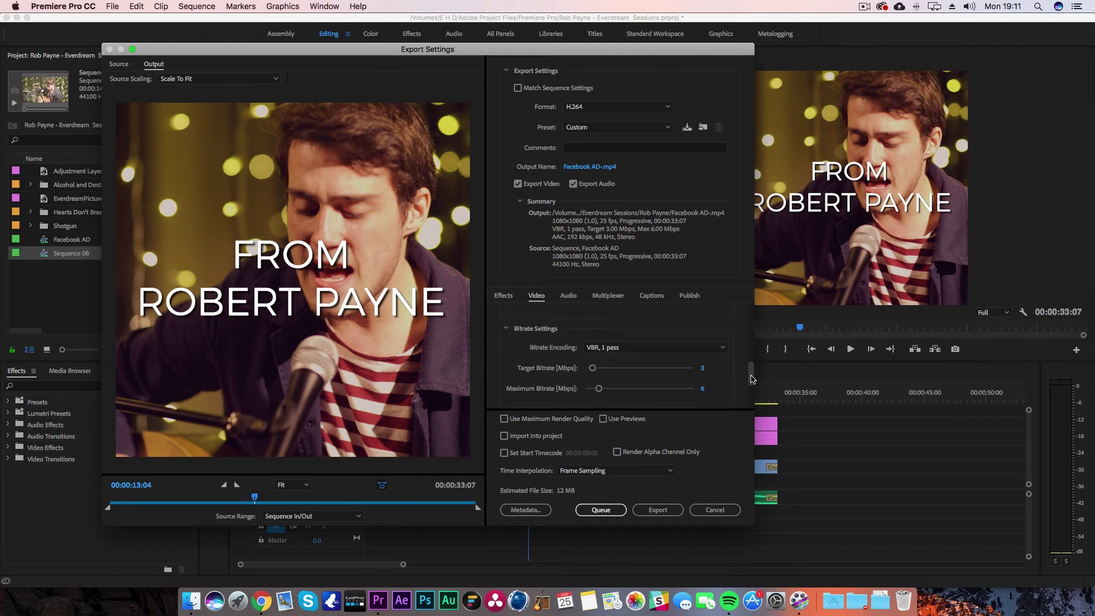
{"action": "left_click", "coordinate": [716, 349]}
{"action": "left_click", "coordinate": [639, 380]}
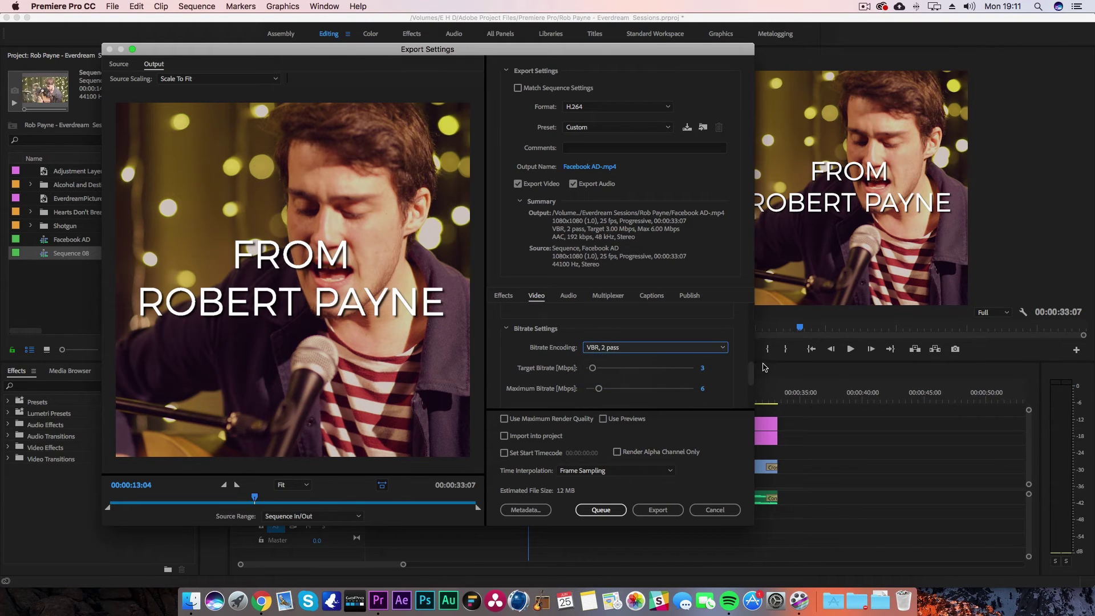
Set the maximum bitrate to 12 Mbps and the target bitrate to 6 Mbps.
{"action": "scroll", "coordinate": [752, 373], "scroll_direction": "down", "scroll_amount": 1}
{"action": "scroll", "coordinate": [752, 373], "scroll_direction": "down", "scroll_amount": 2}
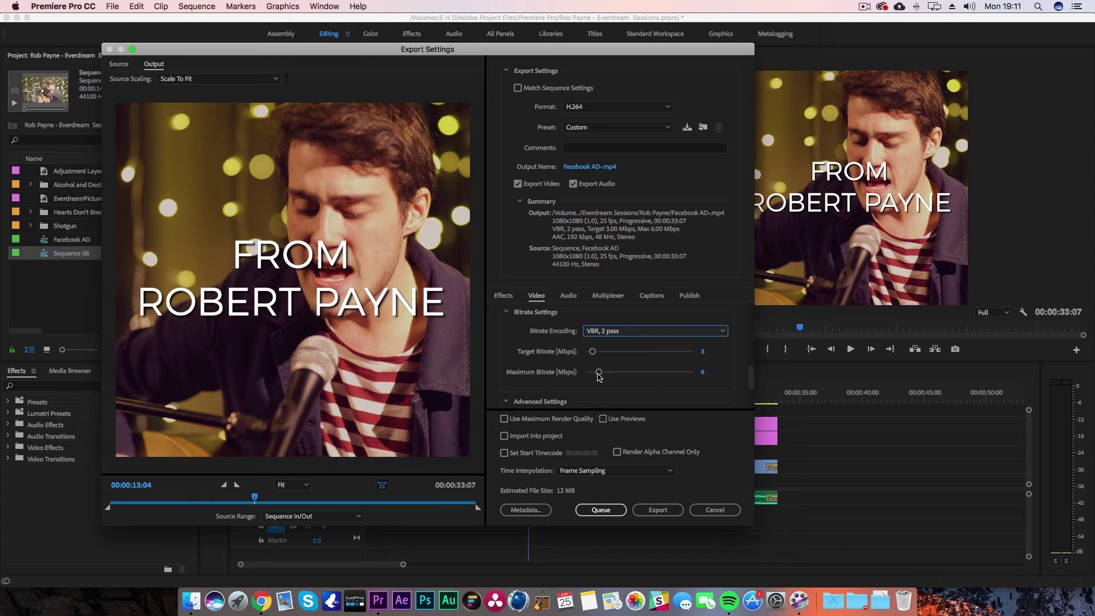
{"action": "scroll", "coordinate": [752, 381], "scroll_direction": "down", "scroll_amount": 2}
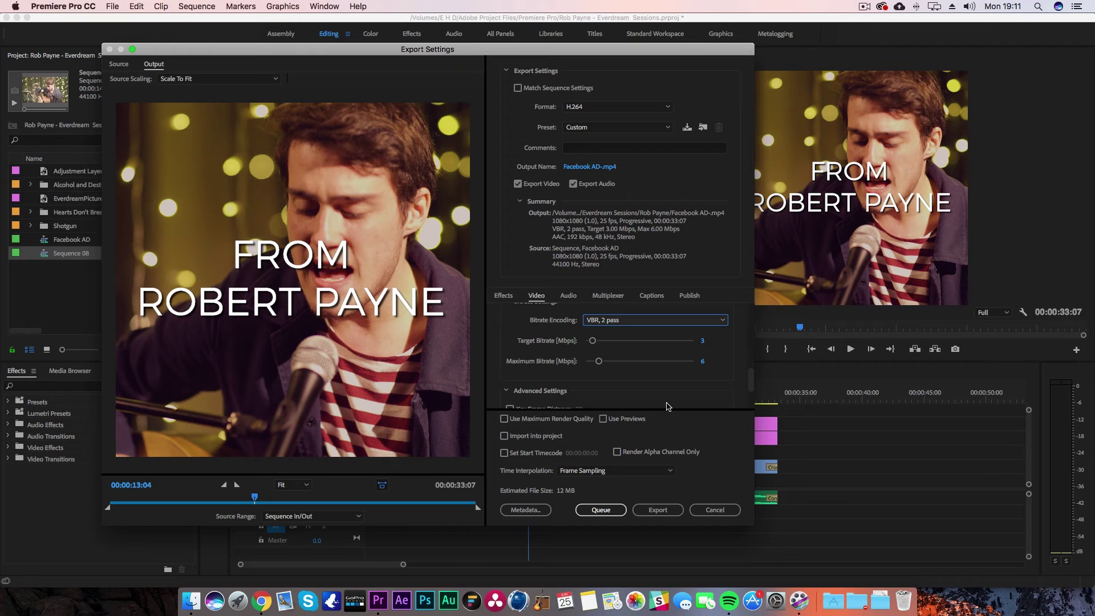
{"action": "left_click", "coordinate": [702, 363]}
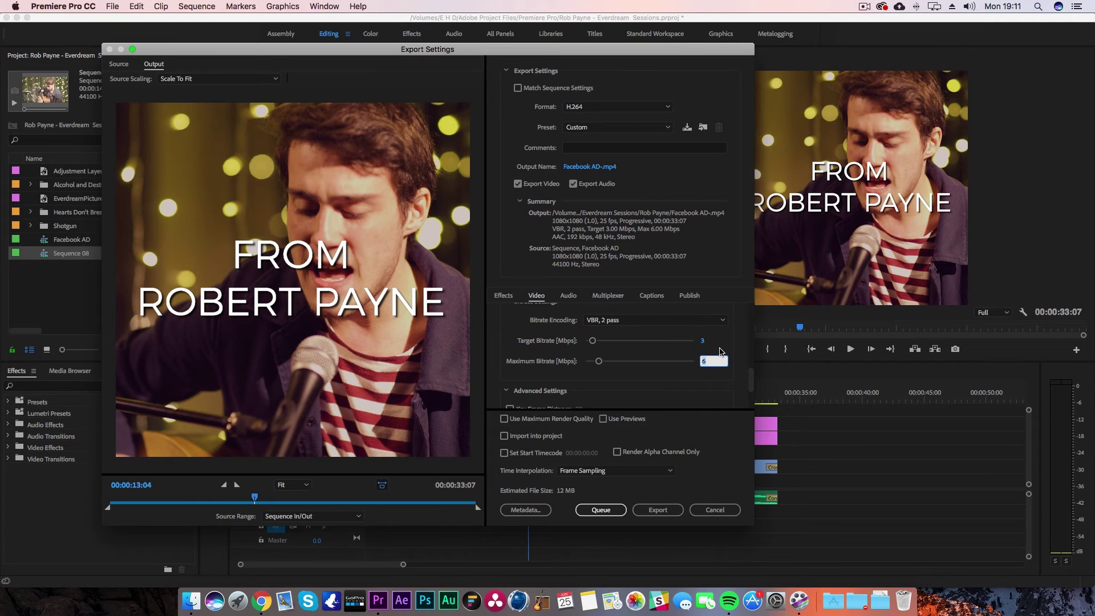
{"action": "type", "text": "12"}
{"action": "key", "text": "Return"}
{"action": "left_click", "coordinate": [704, 343]}
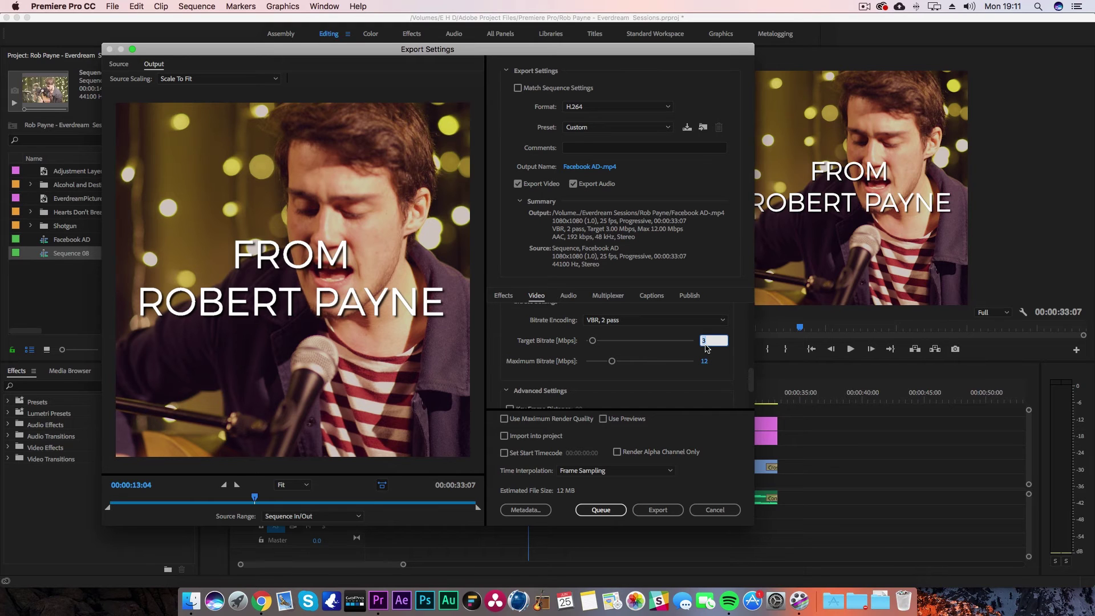
{"action": "type", "text": "6"}
{"action": "key", "text": "Return"}
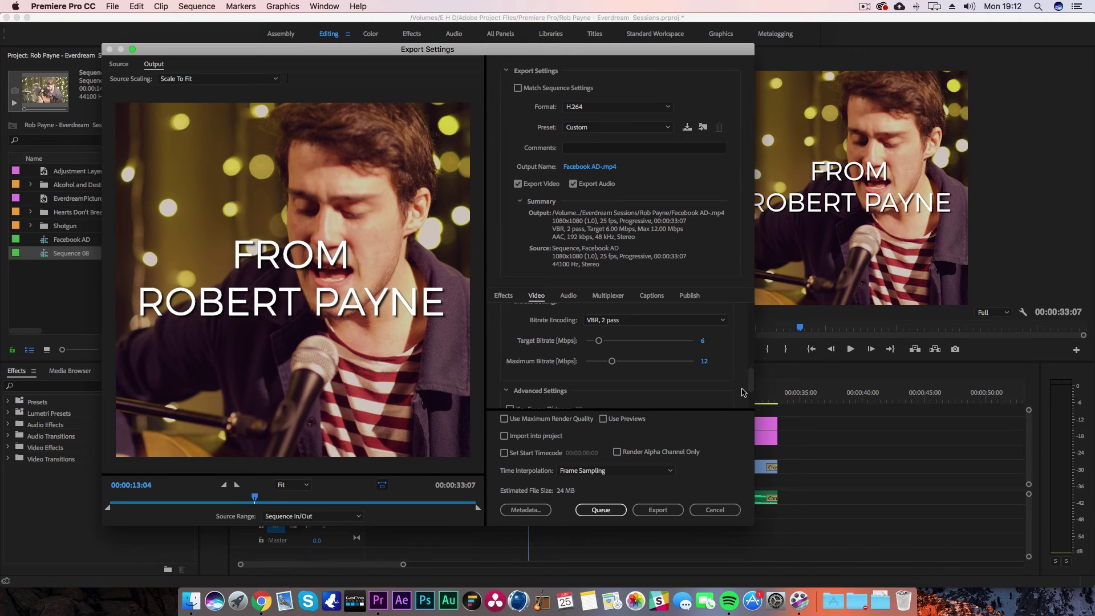
Turn on Use Maximum Render Quality, then review the Publish options down to Facebook.
{"action": "left_click", "coordinate": [539, 424]}
{"action": "scroll", "coordinate": [746, 391], "scroll_direction": "down", "scroll_amount": 4}
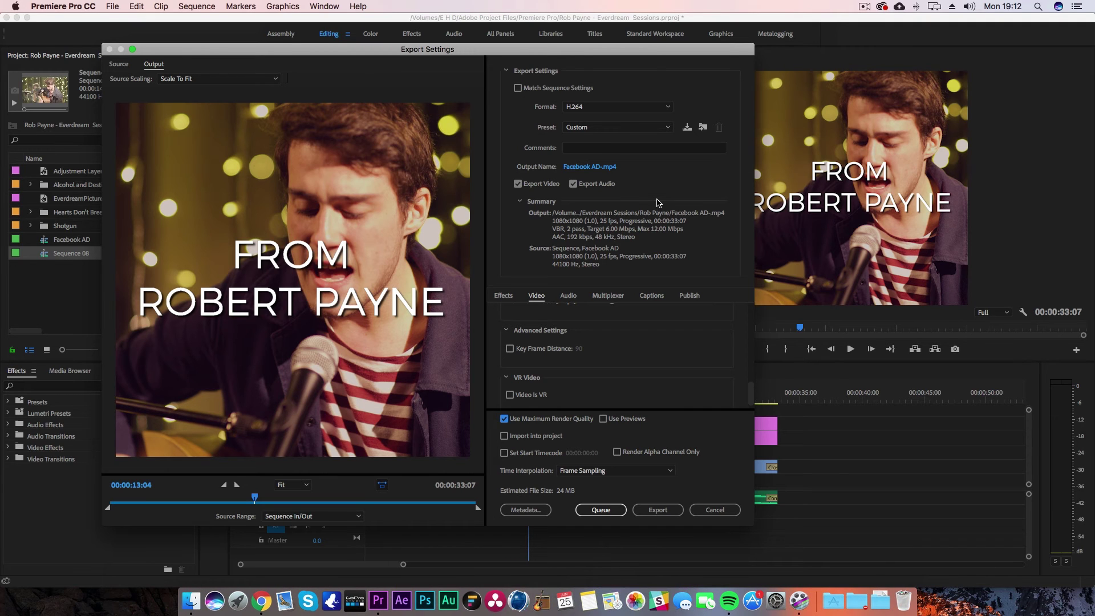
{"action": "left_click", "coordinate": [687, 296]}
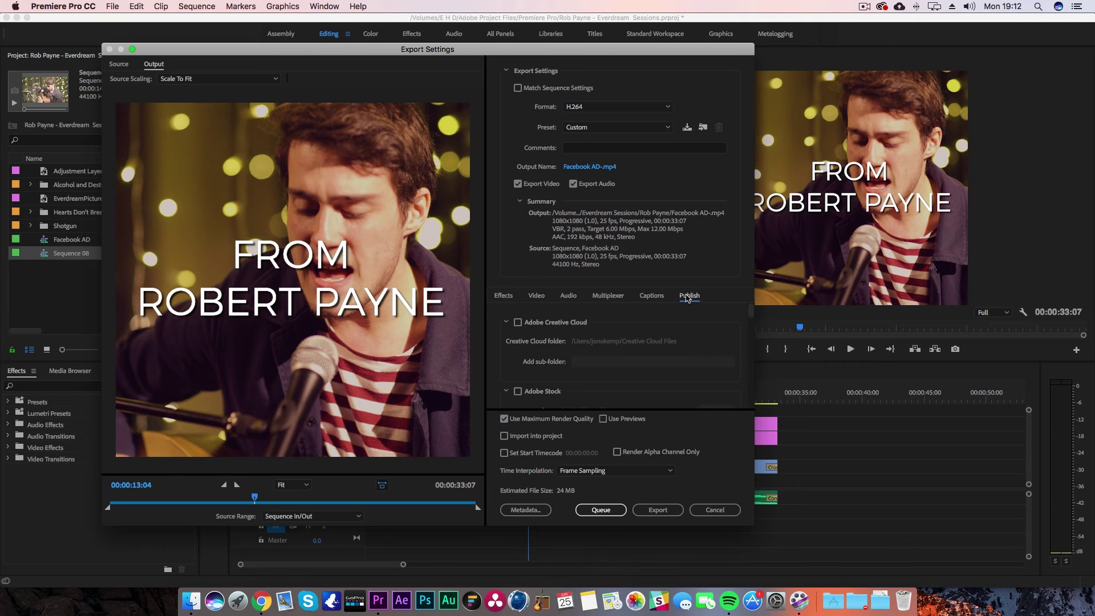
{"action": "scroll", "coordinate": [752, 312], "scroll_direction": "down", "scroll_amount": 3}
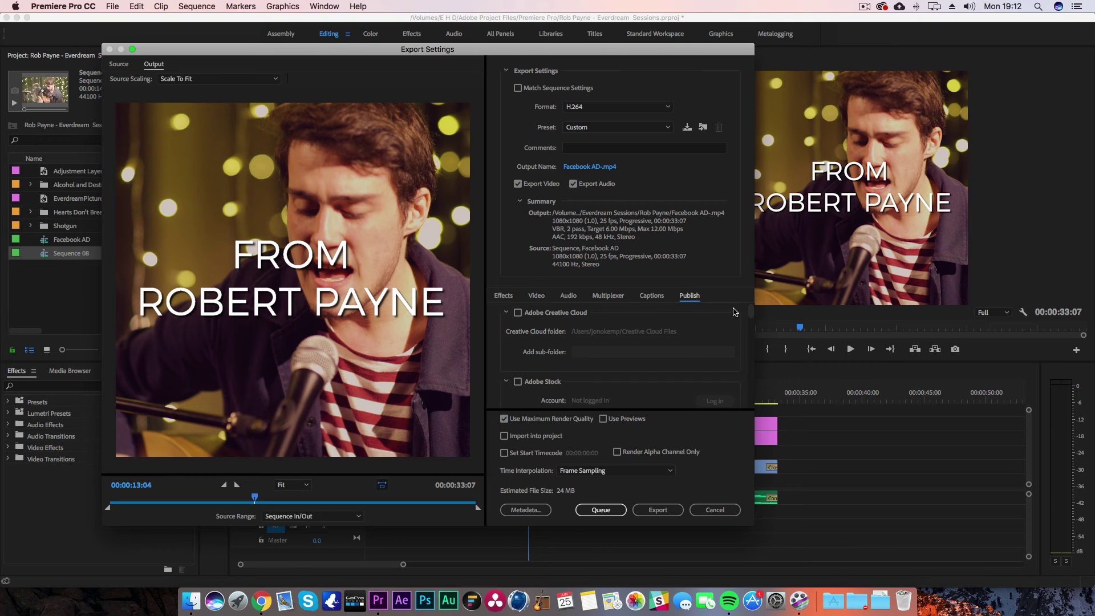
{"action": "scroll", "coordinate": [751, 319], "scroll_direction": "down", "scroll_amount": 2}
{"action": "scroll", "coordinate": [750, 325], "scroll_direction": "down", "scroll_amount": 4}
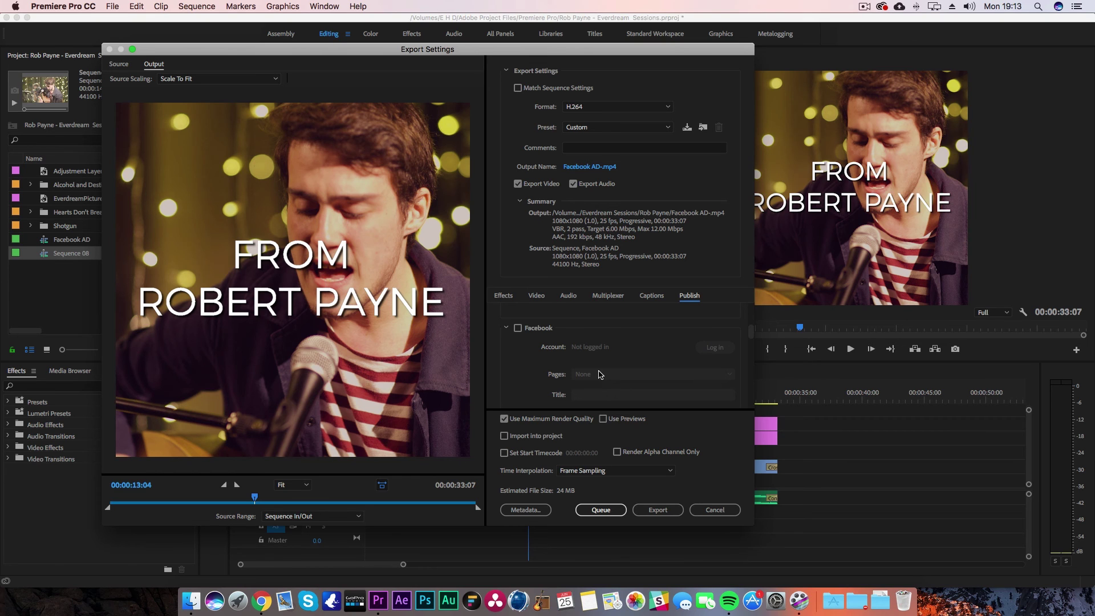
Switch to Facebook in Chrome and scroll to the Everdream Pictures square video ad post.
{"action": "left_click", "coordinate": [260, 599]}
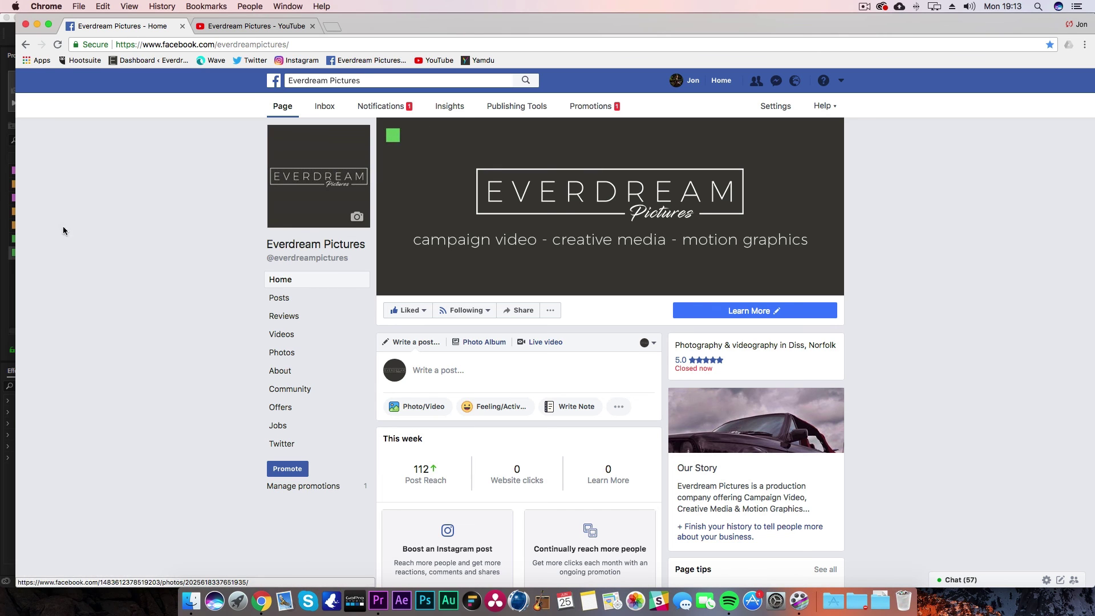
{"action": "scroll", "coordinate": [145, 282], "scroll_direction": "down", "scroll_amount": 10}
{"action": "scroll", "coordinate": [156, 281], "scroll_direction": "down", "scroll_amount": 3}
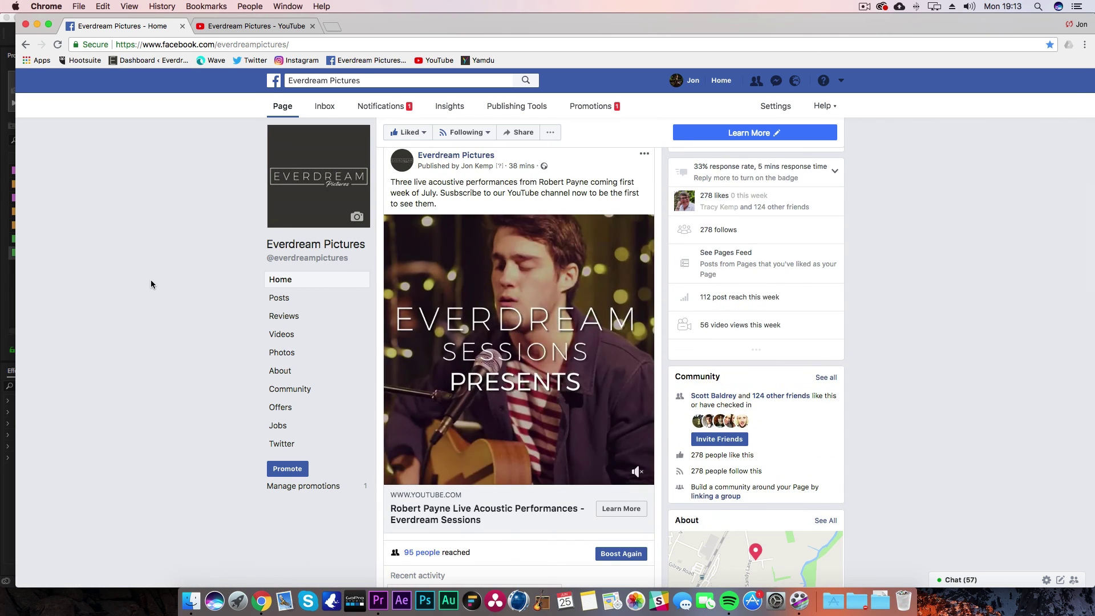
{"action": "scroll", "coordinate": [169, 296], "scroll_direction": "up", "scroll_amount": 1}
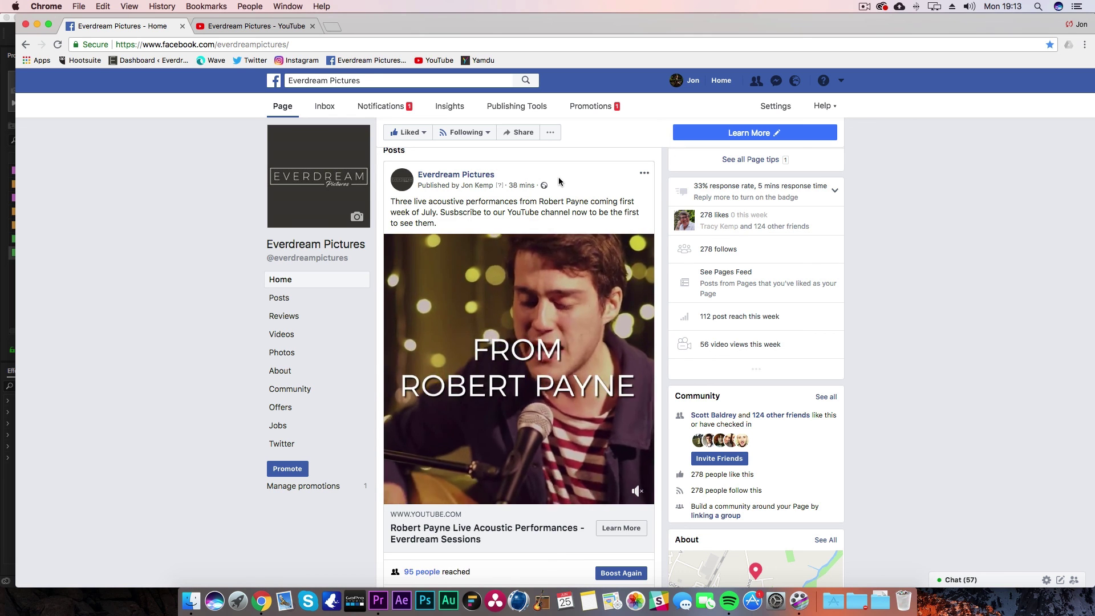
{"action": "scroll", "coordinate": [559, 181], "scroll_direction": "up", "scroll_amount": 2}
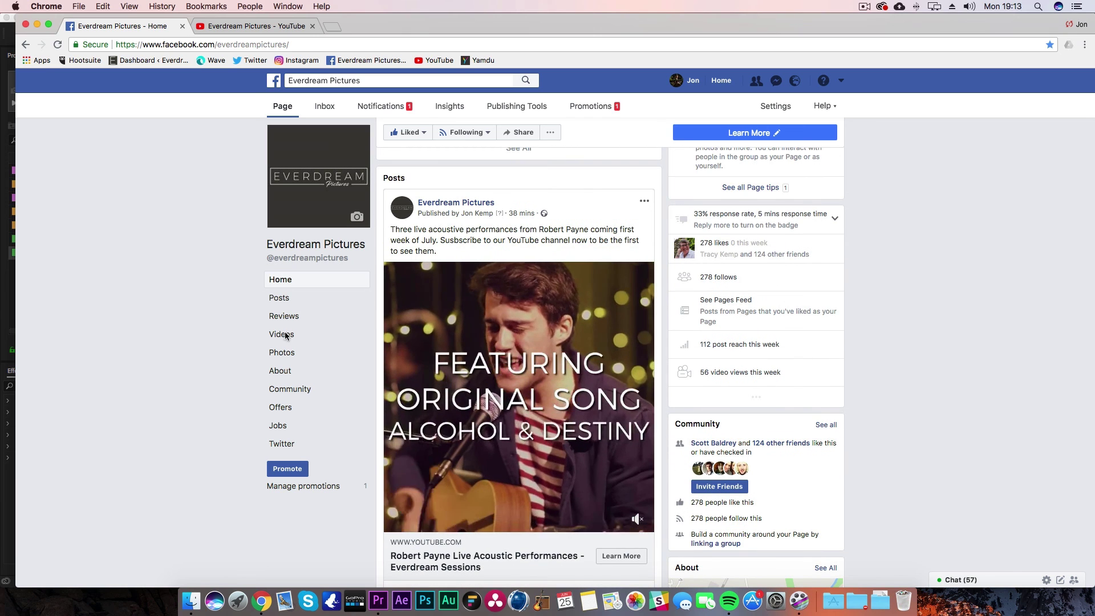
{"action": "mouse_move", "coordinate": [534, 423]}
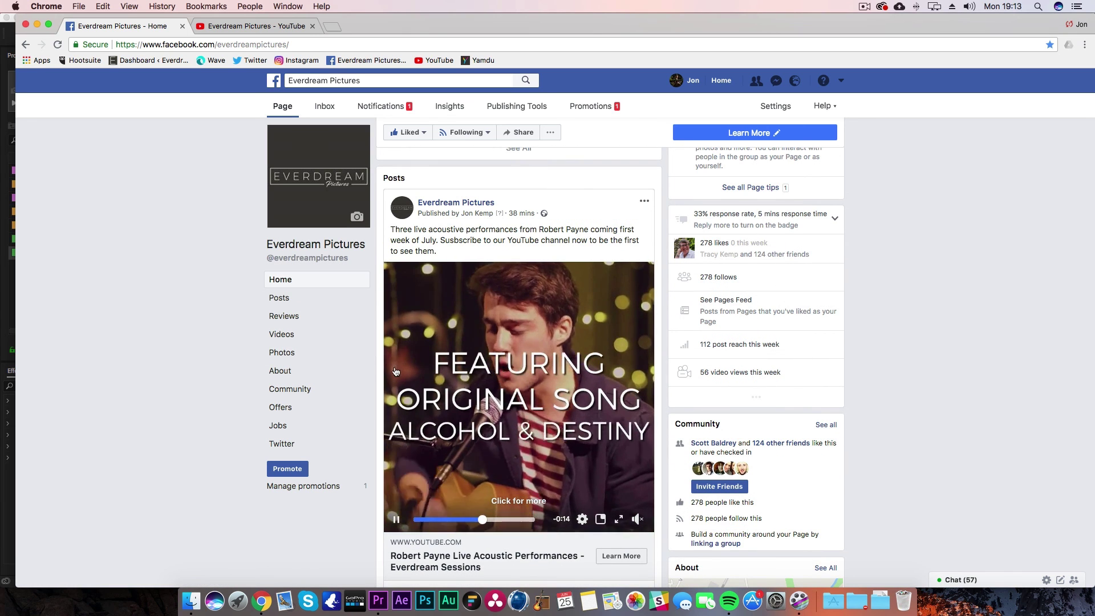